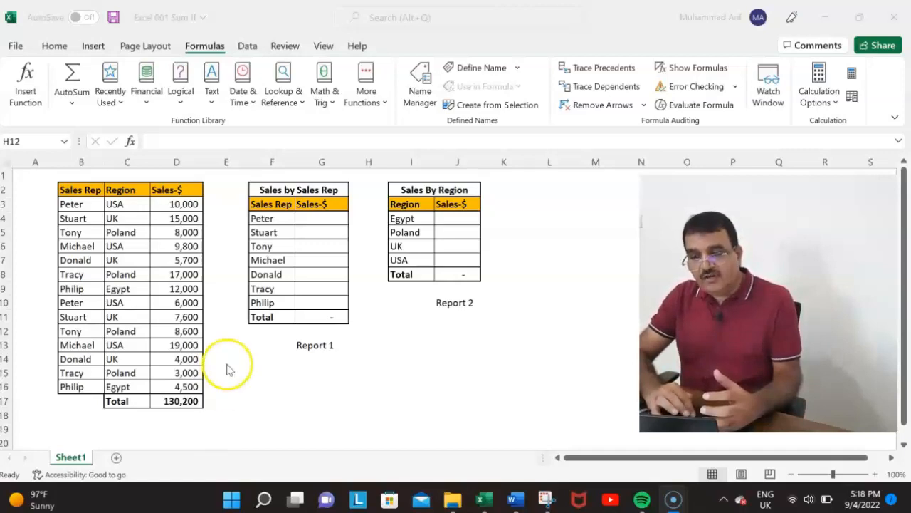
Insert the SUMIF function in cell G4 of the Sales by Sales Rep table
click(326, 221)
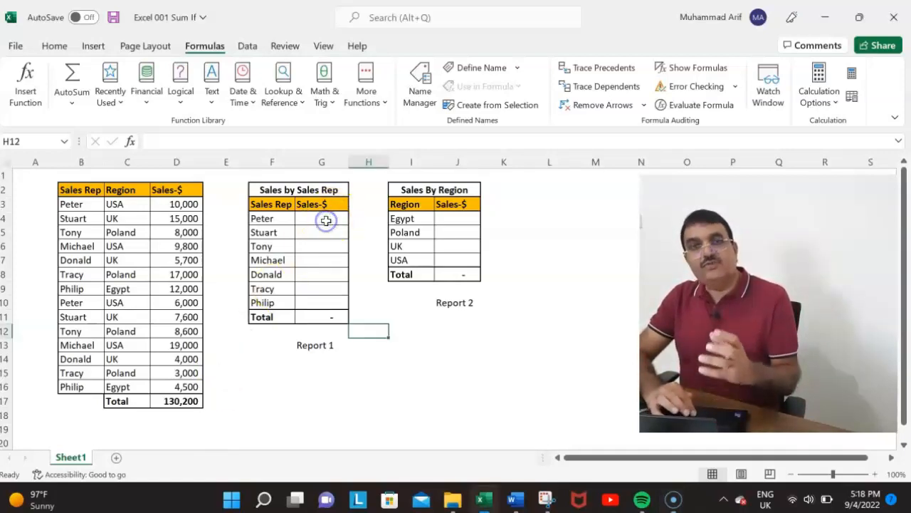
click(334, 218)
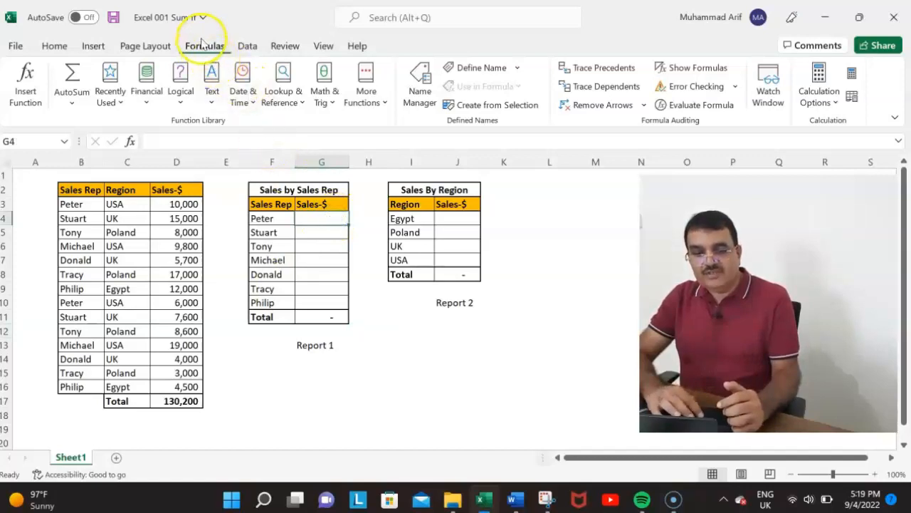
click(26, 98)
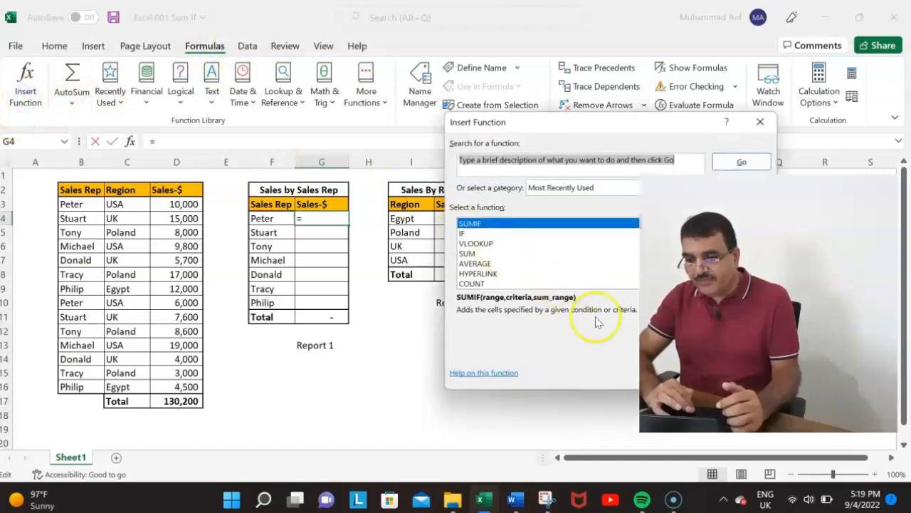
click(667, 378)
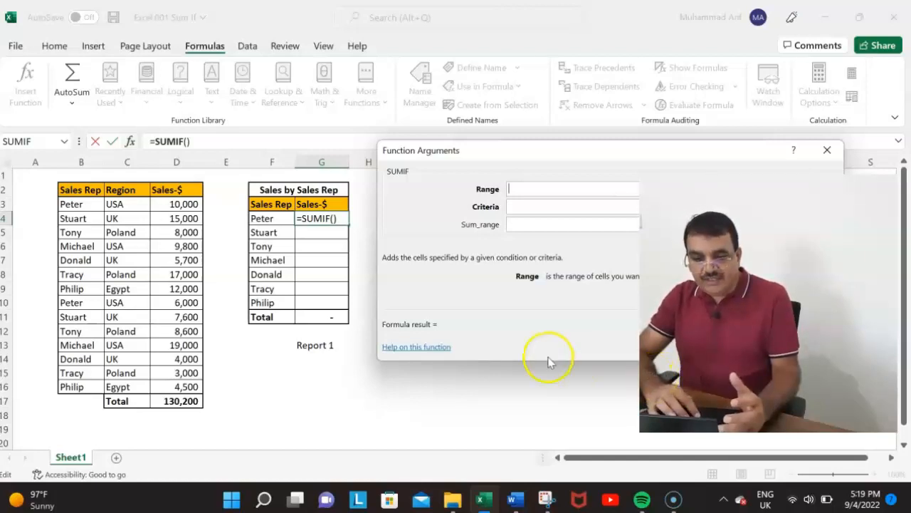
Set the SUMIF range to the sales rep cells B3:B16 and the criteria to F4
click(76, 205)
key(shift+Down)
key(shift+Down)
key(shift+Down)
key(shift+Down)
key(shift+Down)
key(shift+Down)
key(shift+Down)
key(shift+Down)
key(shift+Down)
key(shift+Down)
key(shift+Down)
key(shift+Down)
key(shift+Down)
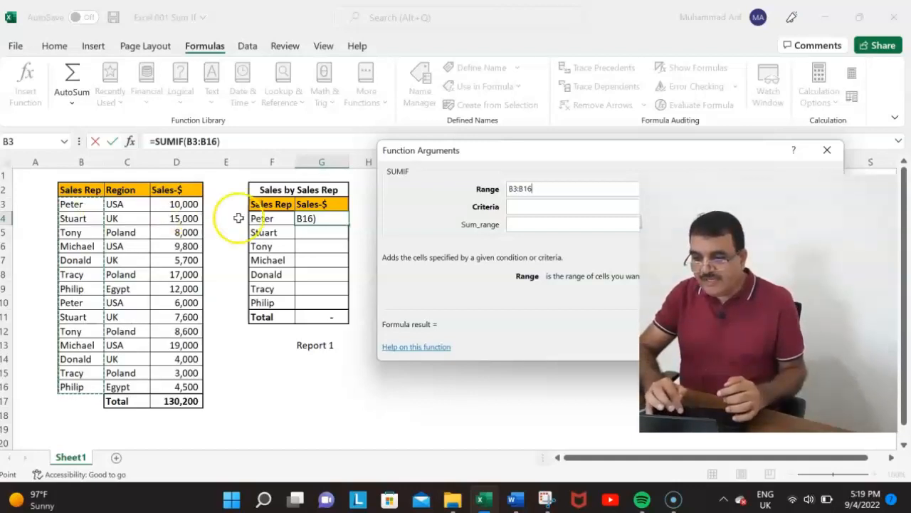
click(521, 205)
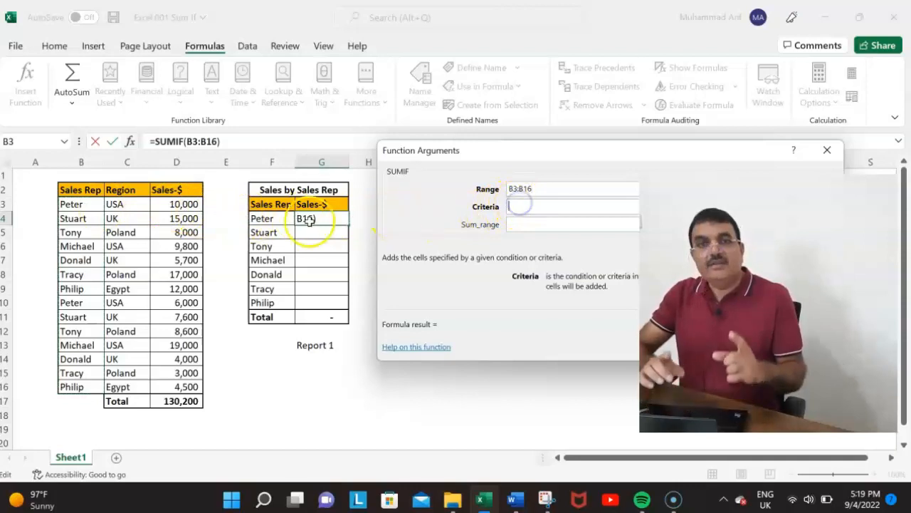
click(263, 218)
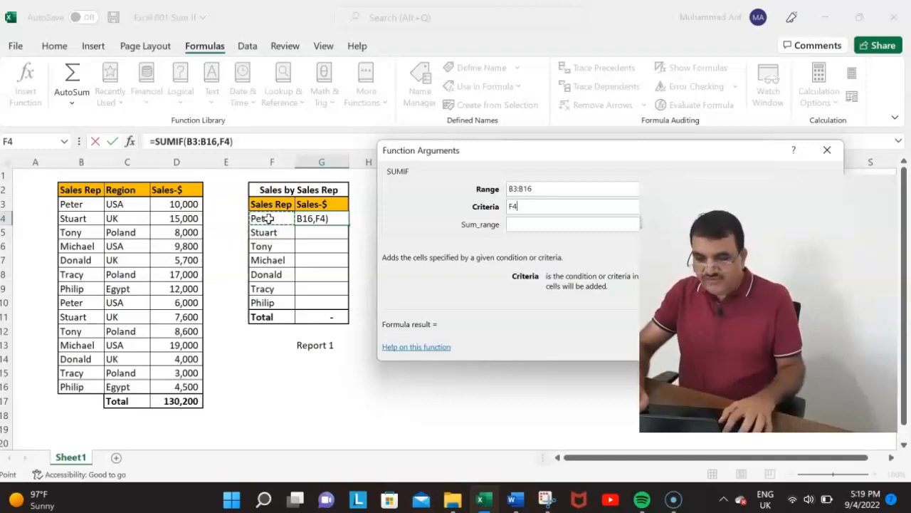
Set the sum range to the sales cells D3:D16 and enter the SUMIF formula in G4
click(531, 224)
click(192, 205)
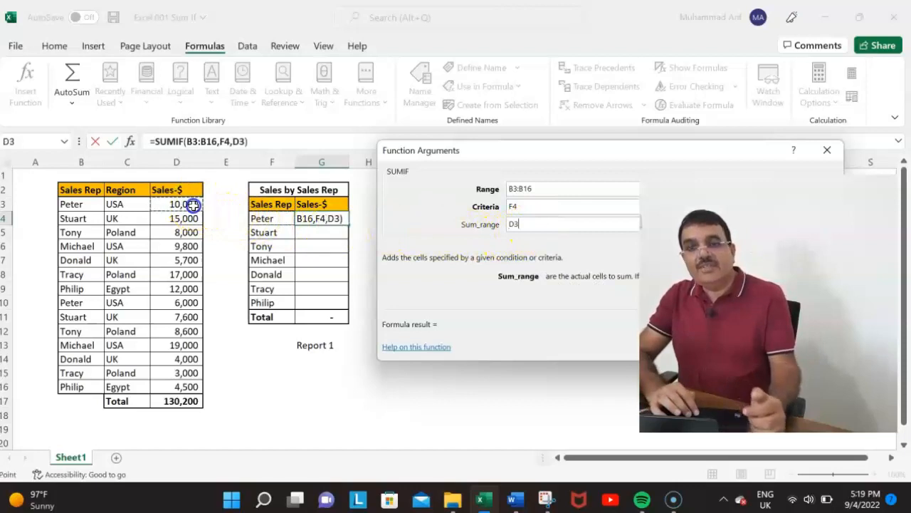
key(shift+Down)
key(shift+Down)
key(shift+Down)
key(shift+Down)
key(shift+Down)
key(shift+Down)
key(shift+Down)
key(shift+Down)
key(shift+Down)
key(shift+Down)
key(shift+Down)
key(shift+Down)
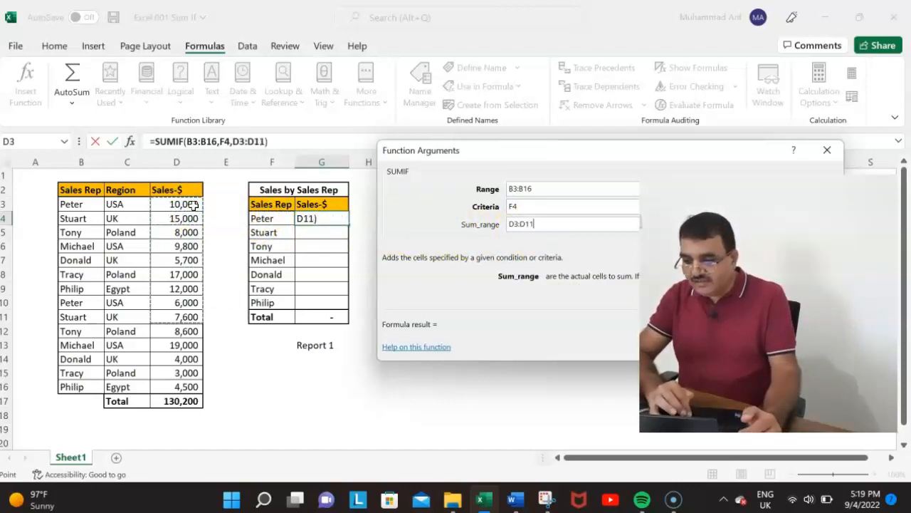
key(shift+Down)
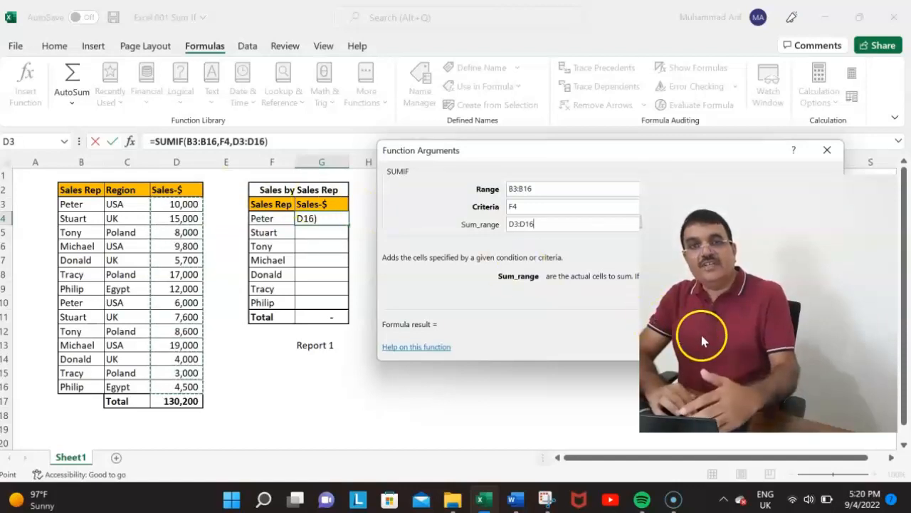
click(725, 343)
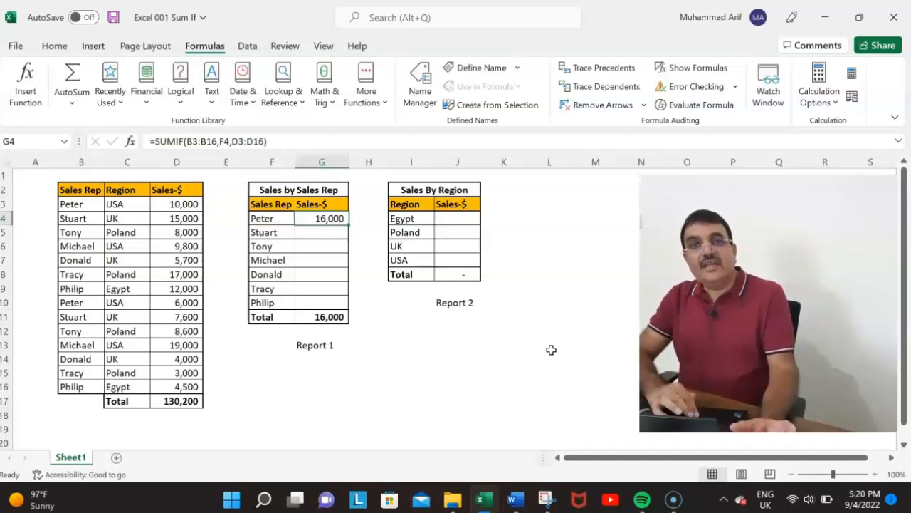
Make the range B3:B16 in G4's SUMIF formula absolute as $B$3:$B$16
click(185, 141)
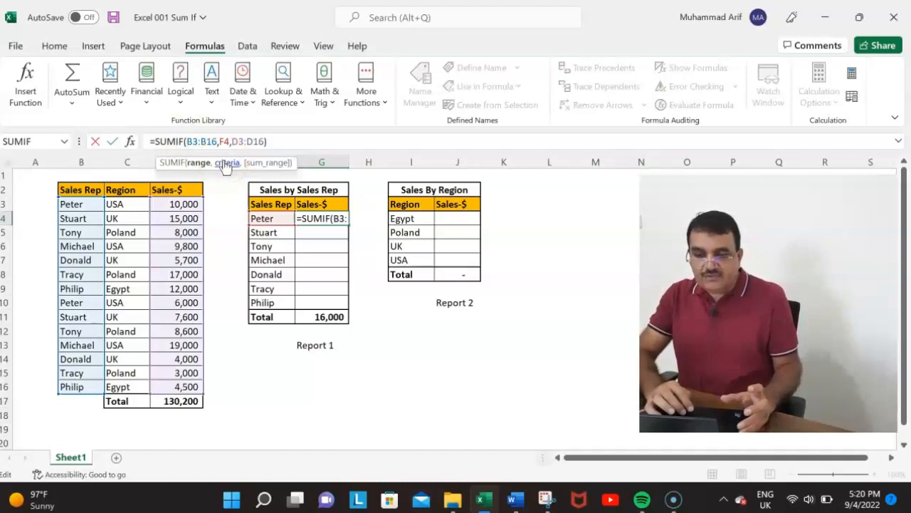
key(shift+Right)
key(shift+Right)
key(shift+Right)
key(shift+Right)
key(shift+Right)
key(shift+Right)
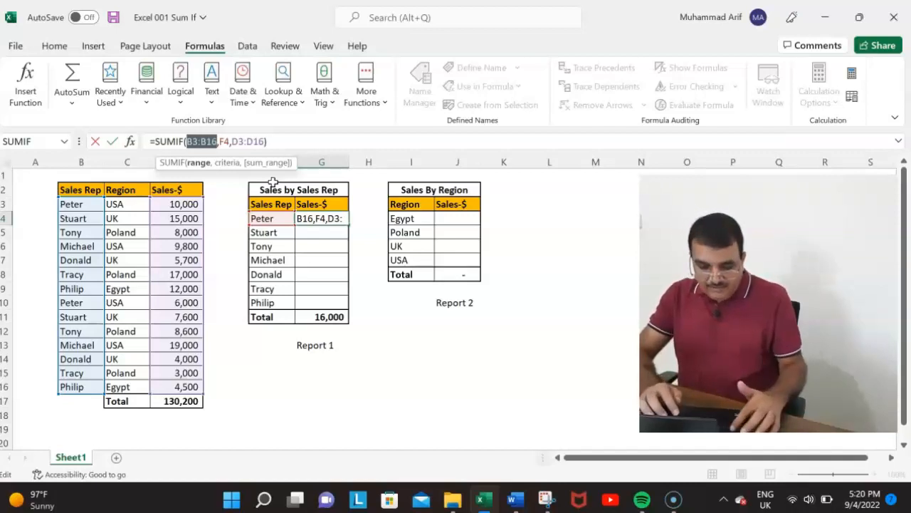
key(F4)
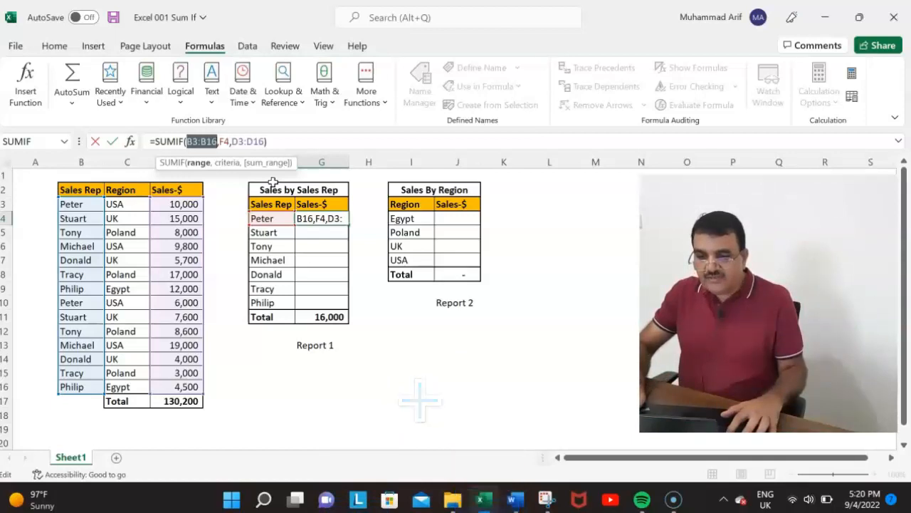
key(F4)
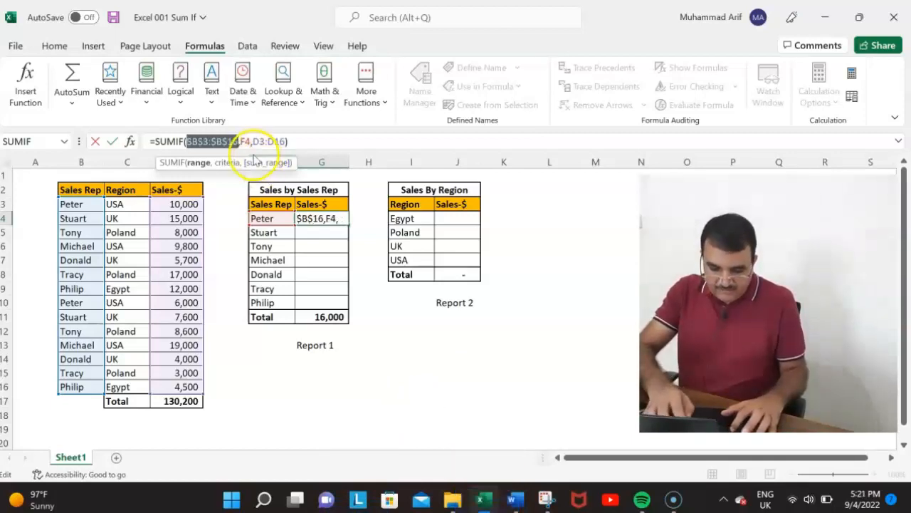
Make the sum range D3:D16 absolute as $D$3:$D$16 and commit G4's formula
click(253, 141)
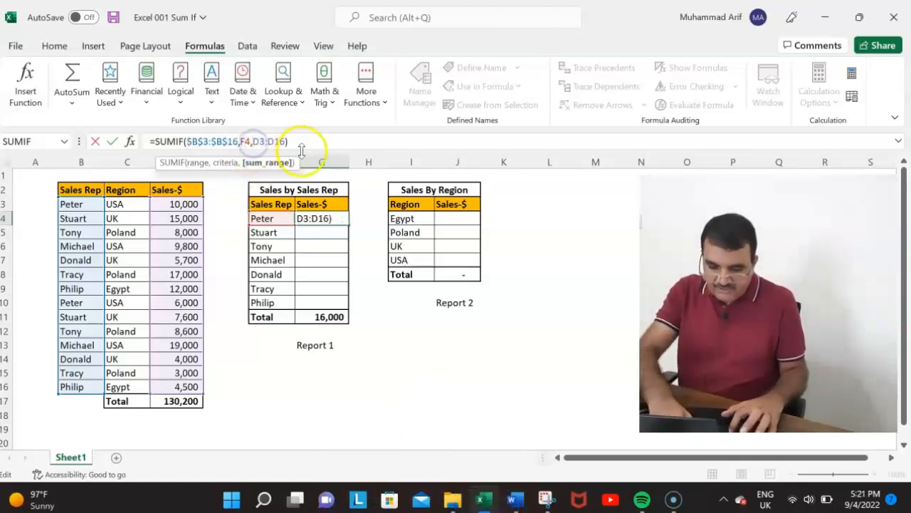
key(shift+Right)
key(shift+Right)
key(shift+Right)
key(shift+Right)
key(shift+Right)
key(shift+Right)
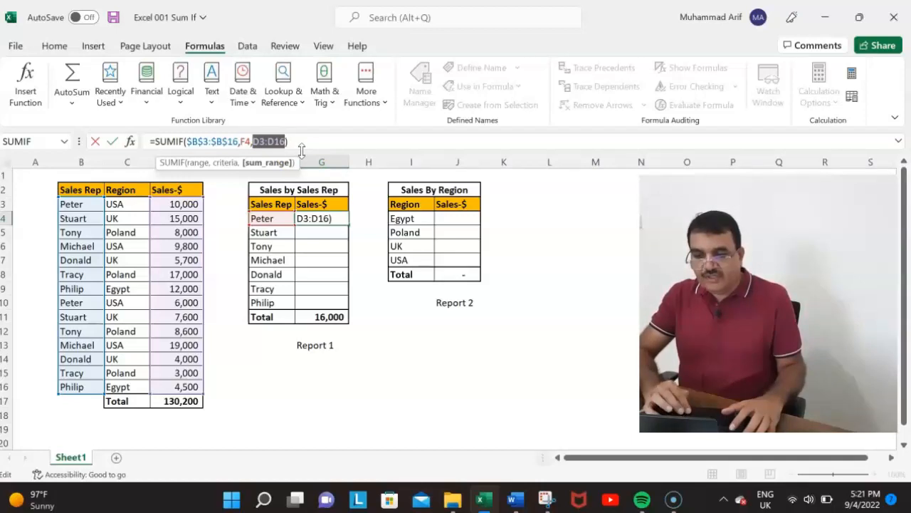
key(F4)
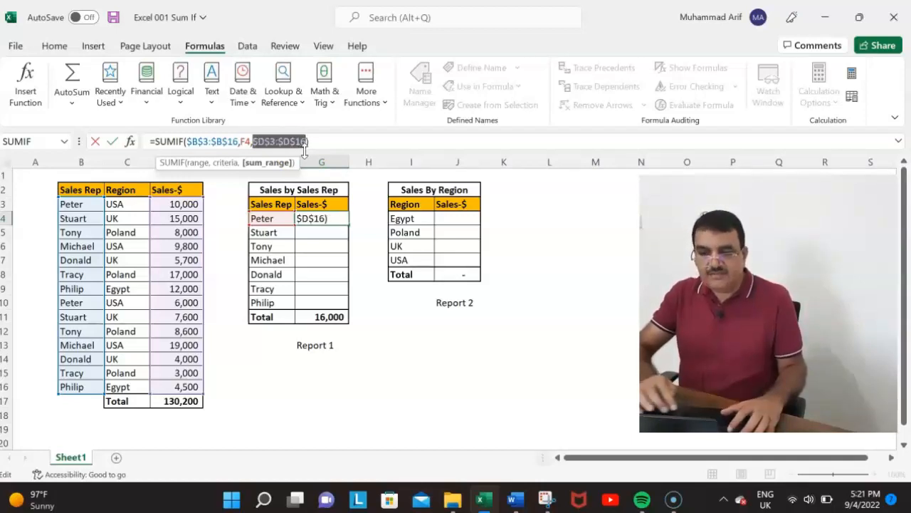
key(Return)
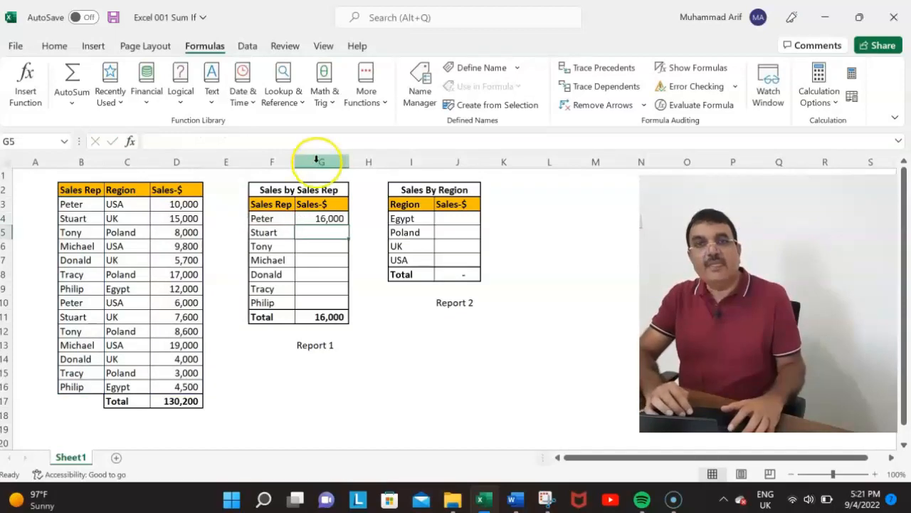
Review G4's criteria reference and fill its SUMIF formula down through G10 for the remaining sales reps
click(331, 220)
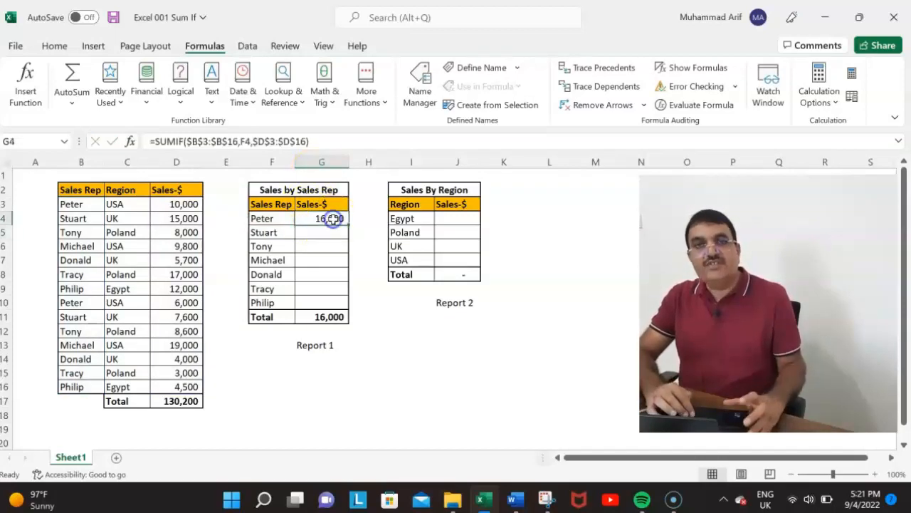
click(242, 141)
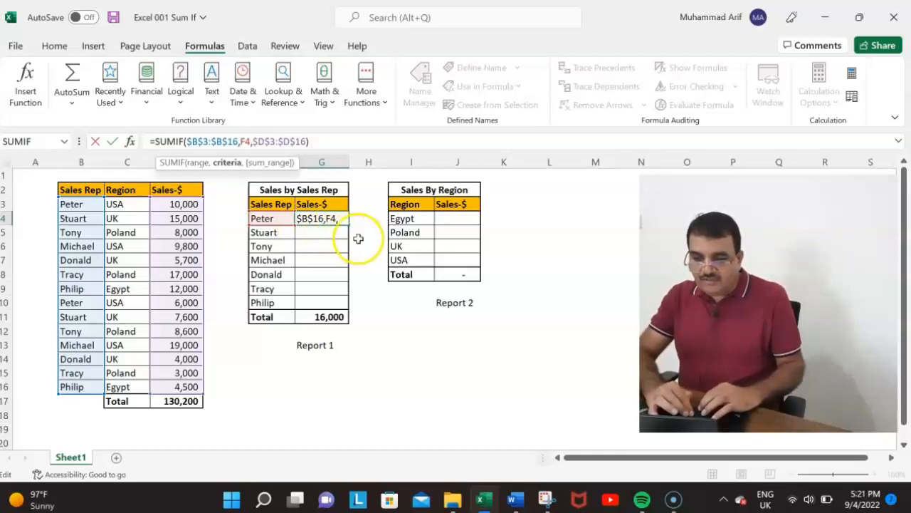
key(ctrl+Return)
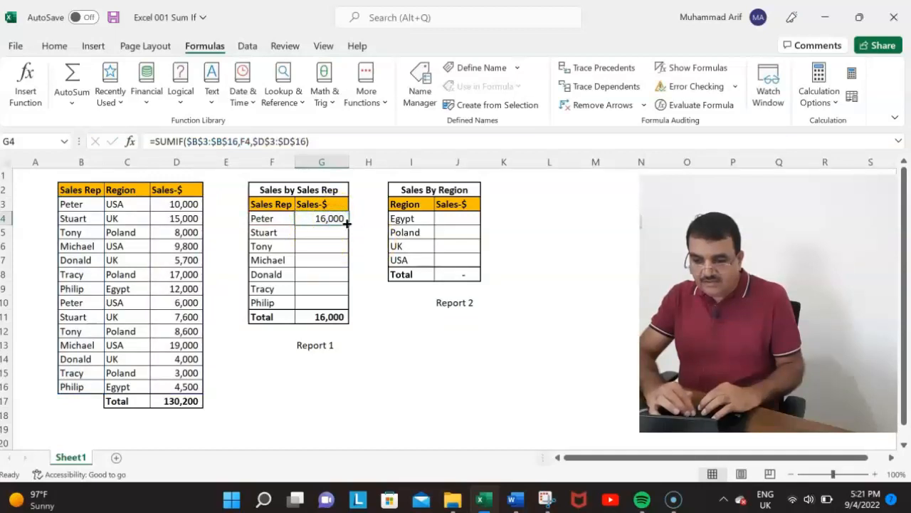
drag(347, 223, 349, 305)
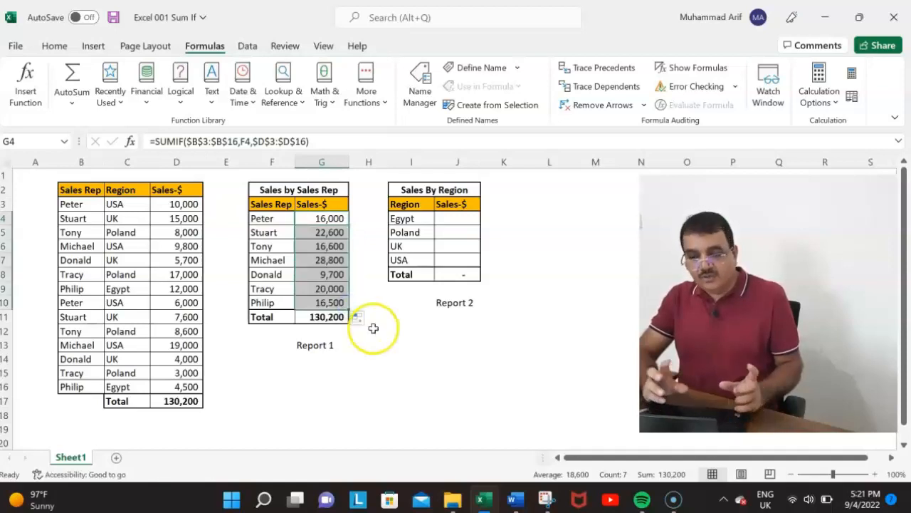
click(375, 363)
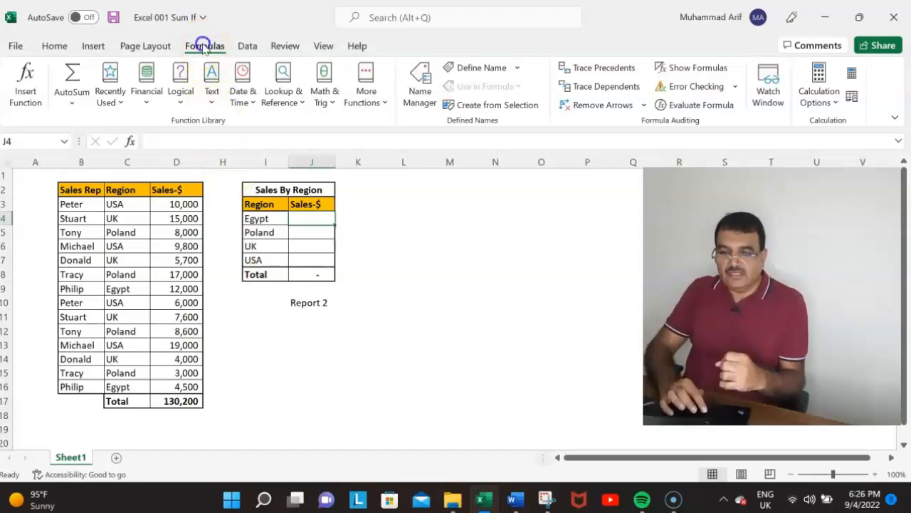
Insert SUMIF in cell J4 of the Sales By Region table with range C3:C16 and criteria I4
click(25, 98)
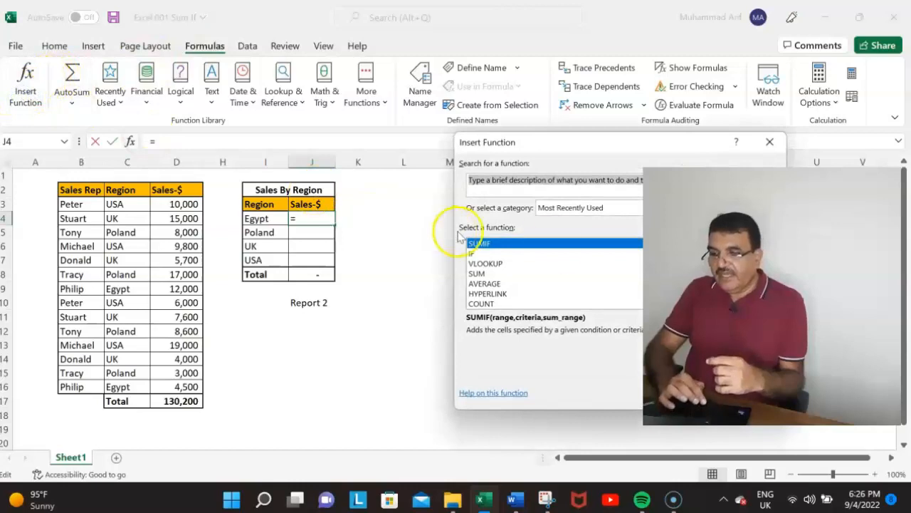
click(687, 392)
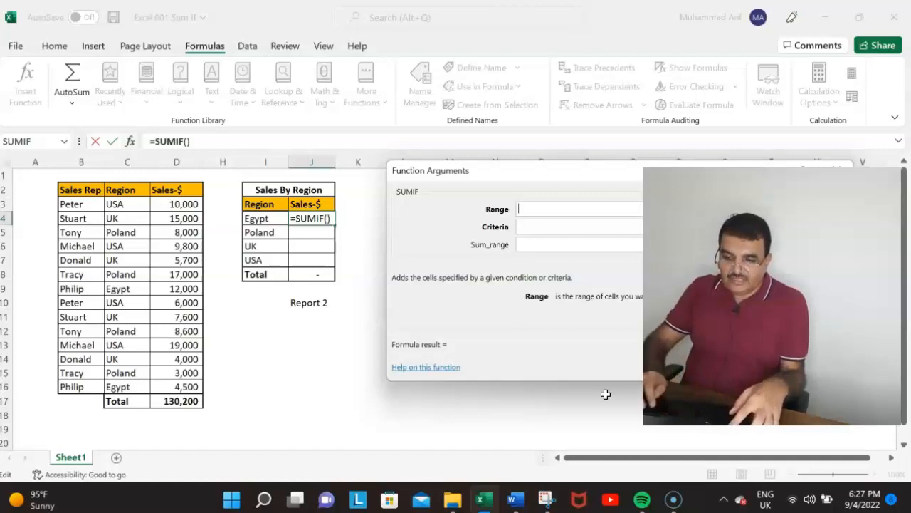
click(130, 206)
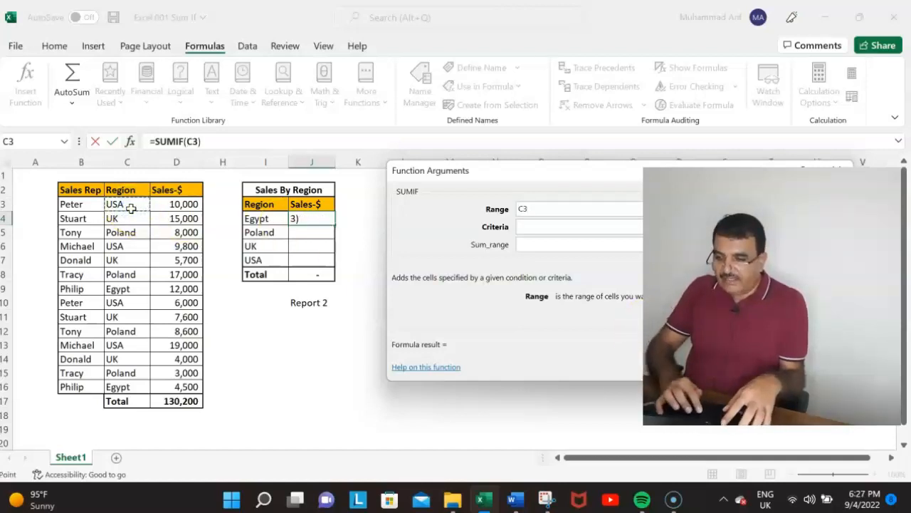
key(shift+Down)
key(shift+Down)
key(shift+Down)
key(shift+Down)
key(shift+Down)
key(shift+Down)
key(shift+Down)
key(shift+Down)
key(shift+Down)
key(shift+Down)
key(shift+Down)
key(shift+Down)
key(shift+Down)
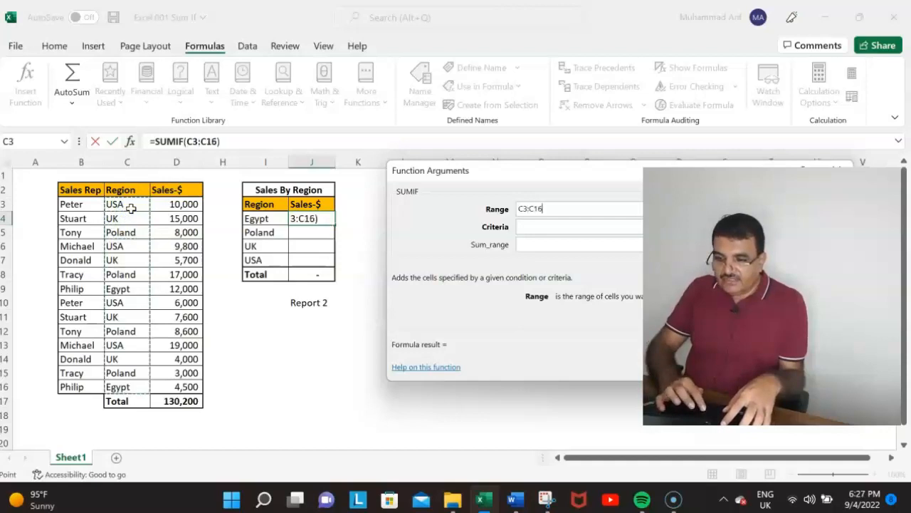
click(531, 226)
click(258, 219)
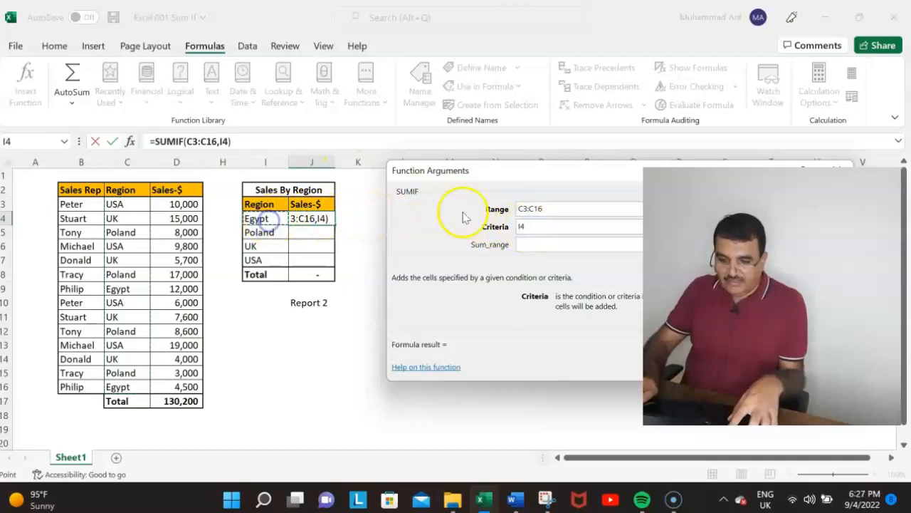
Set the sum range to the sales cells D3:D16 and enter the SUMIF formula in J4
click(541, 245)
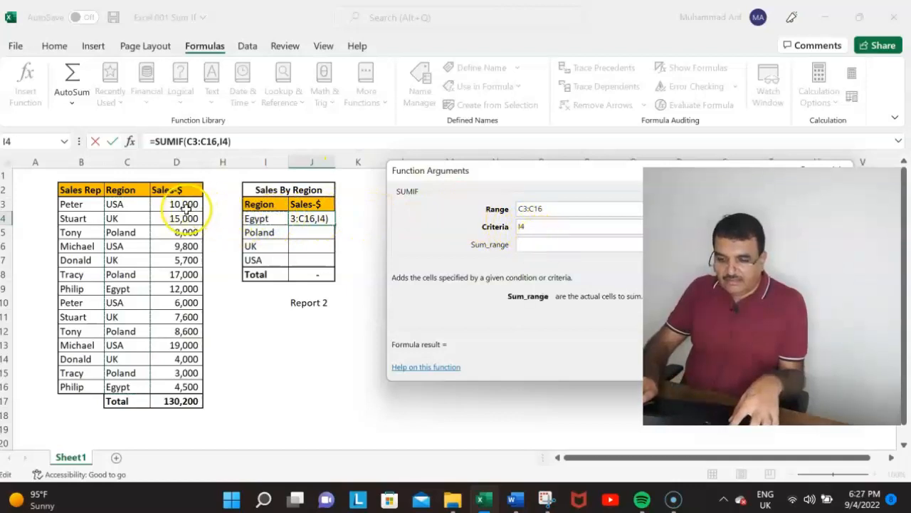
click(184, 206)
key(shift+Down)
key(shift+Down)
key(shift+Down)
key(shift+Down)
key(shift+Down)
key(shift+Down)
key(shift+Down)
key(shift+Down)
key(shift+Down)
key(shift+Down)
key(shift+Down)
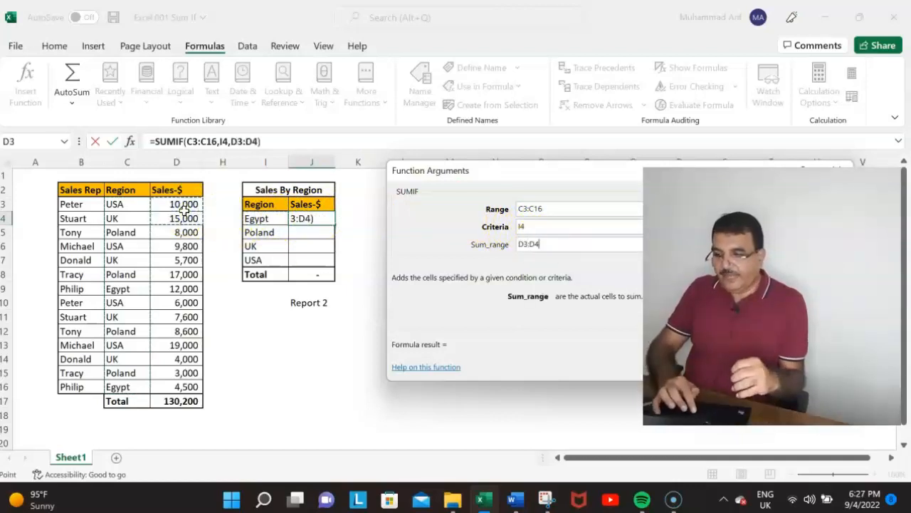
key(shift+Down)
key(shift+Down)
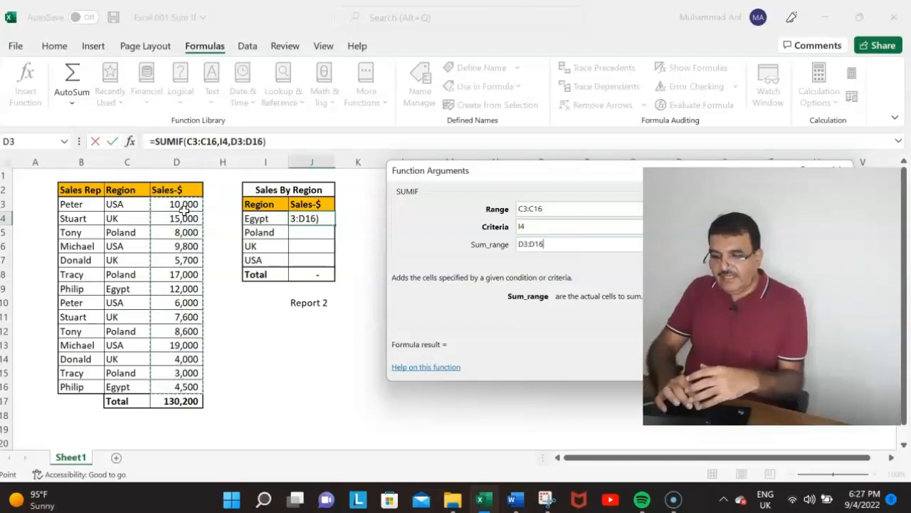
click(738, 362)
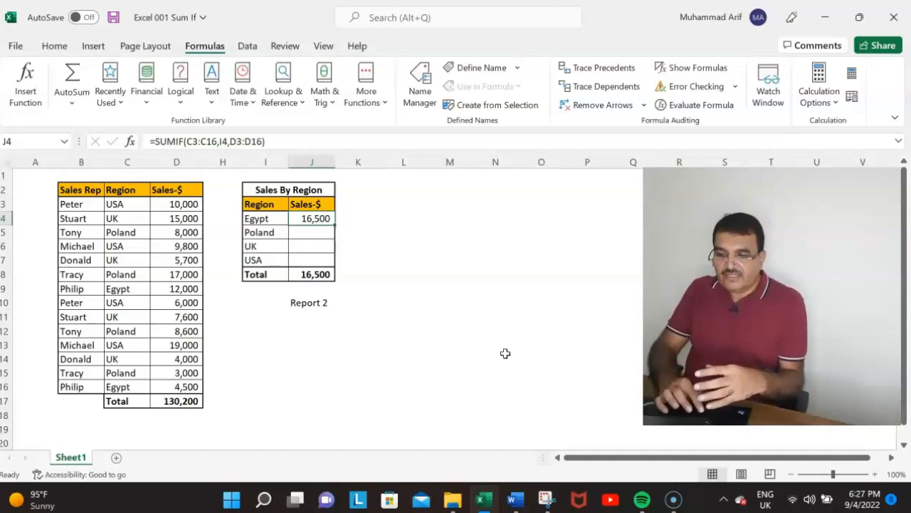
Make the criteria range C3:C16 in J4's SUMIF formula absolute as $C$3:$C$16
click(191, 142)
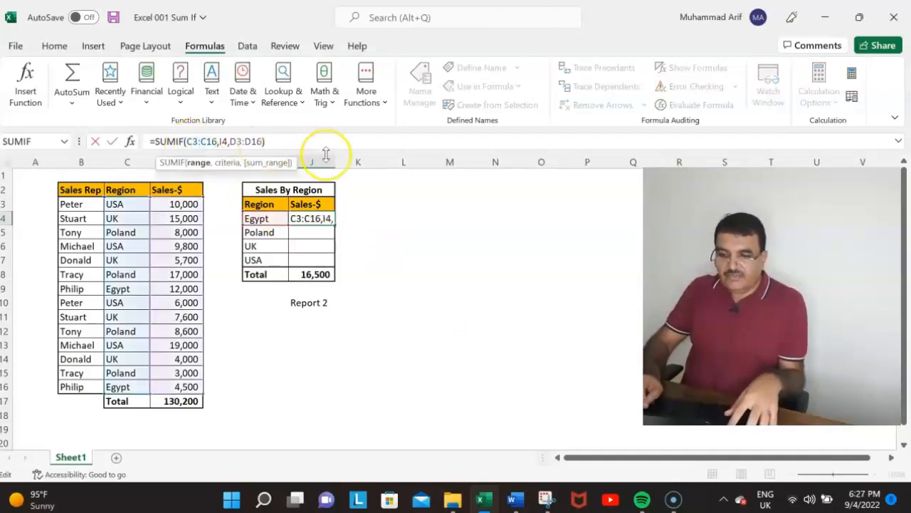
key(shift+Right)
key(shift+Right)
key(shift+Right)
key(shift+Right)
key(shift+Right)
key(shift+Right)
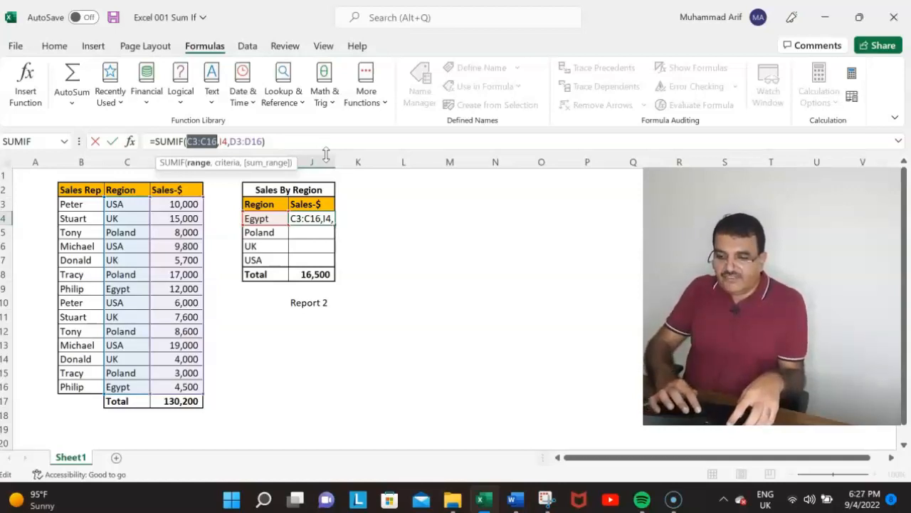
key(F4)
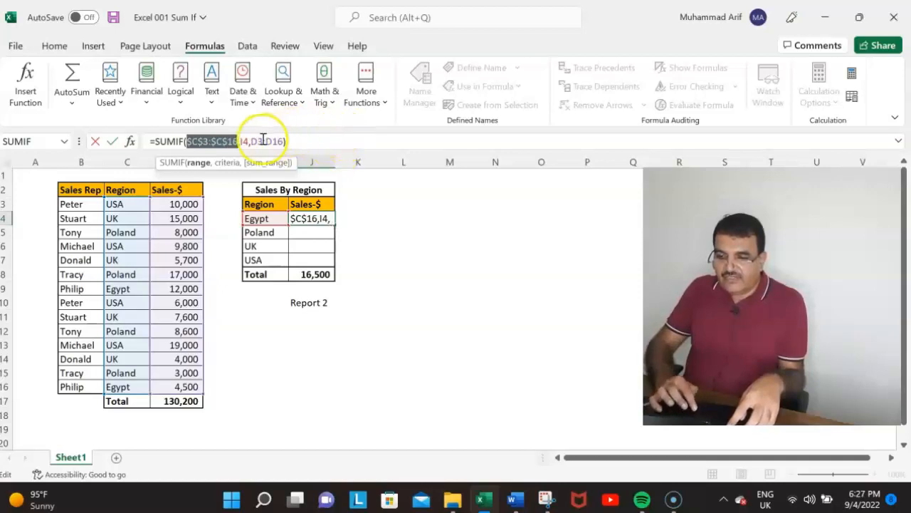
Make the sum range D3:D16 in J4's formula absolute as $D$3:$D$16 and commit the formula
click(257, 140)
click(321, 139)
key(shift+Right)
key(shift+Right)
key(shift+Right)
key(shift+Right)
key(shift+Right)
key(shift+Right)
key(shift+Right)
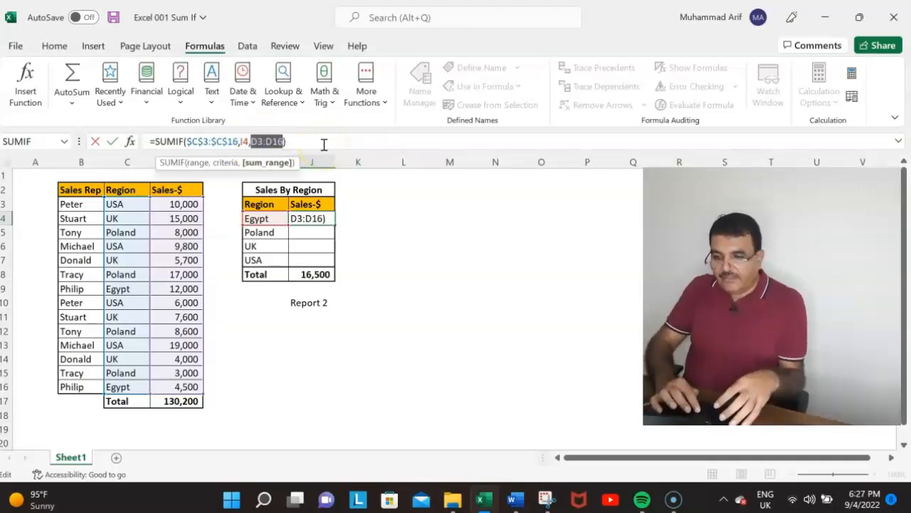
key(F4)
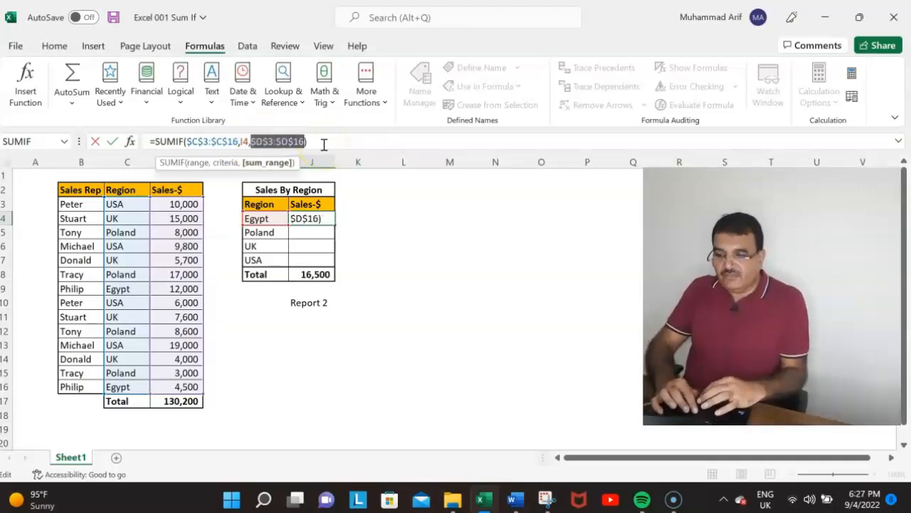
key(Return)
Fill J4's SUMIF formula down through J7 for the Poland, UK and USA regions
click(311, 219)
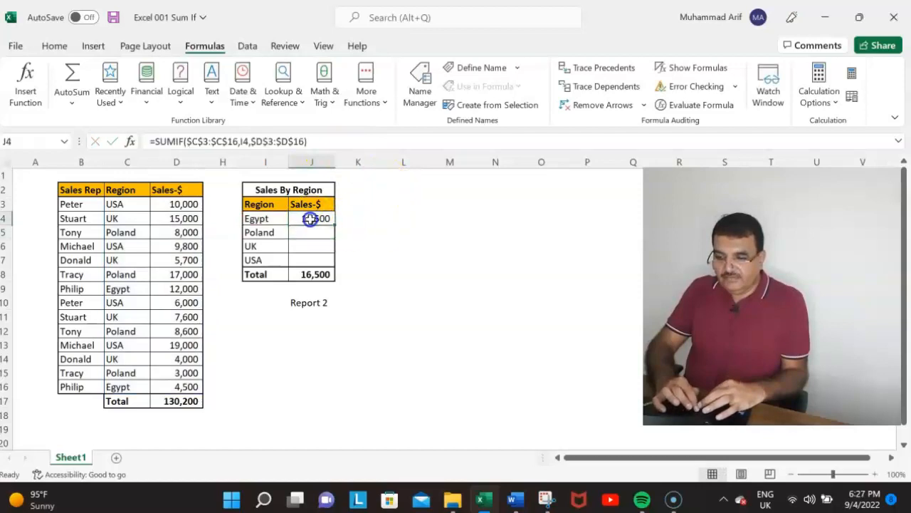
drag(332, 226, 327, 265)
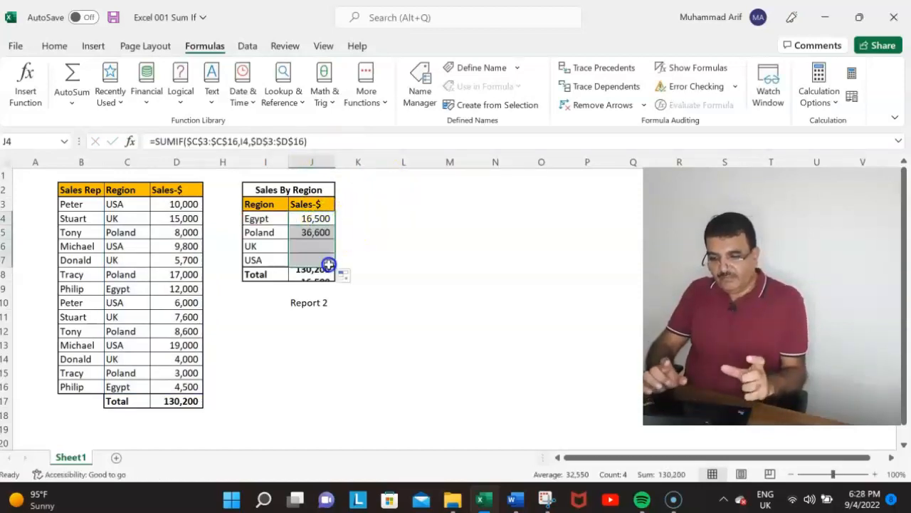
click(321, 368)
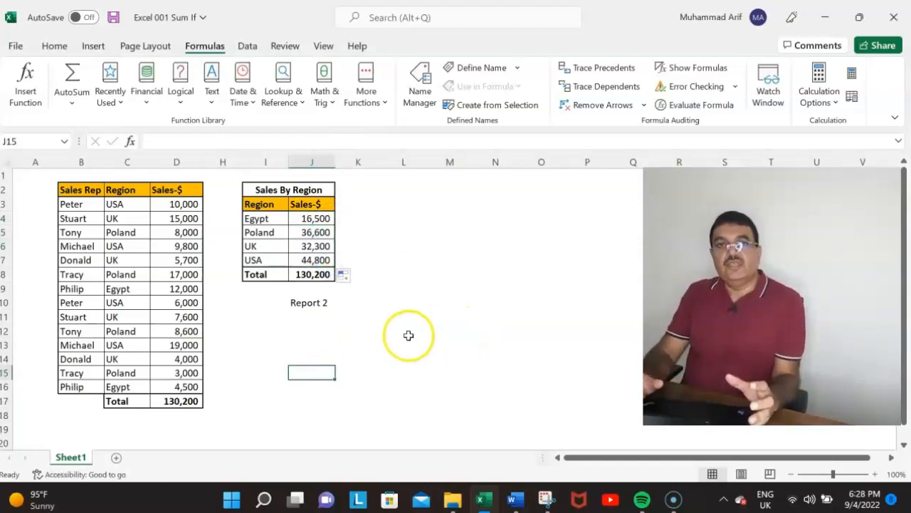